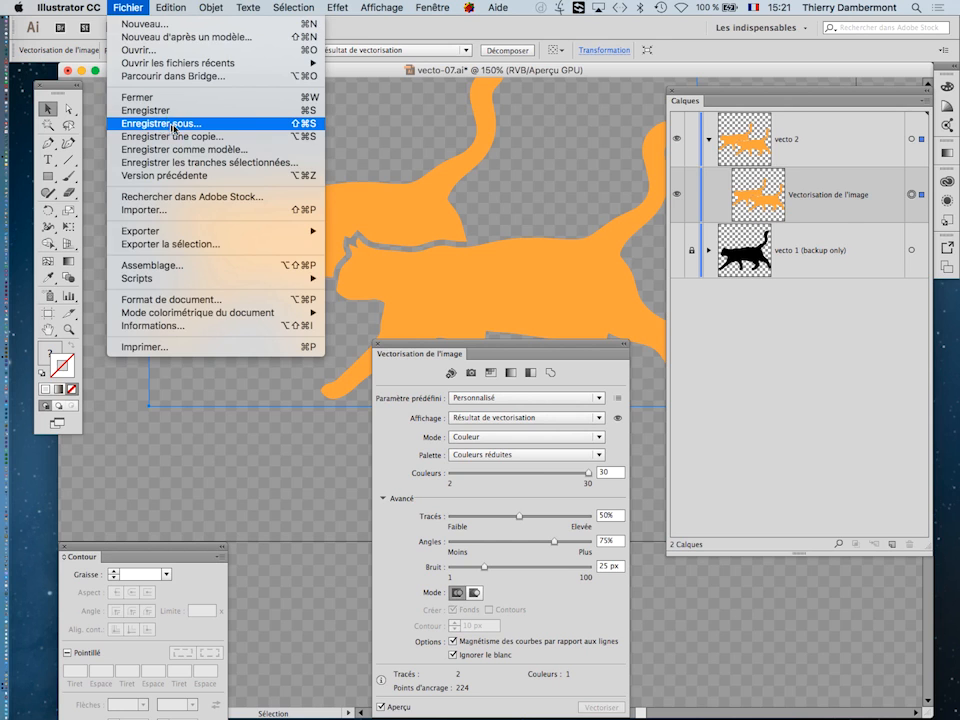
Save the document under the new name vecto-08.ai in Adobe Illustrator format, keeping the Illustrator CC save options.
left_click(173, 128)
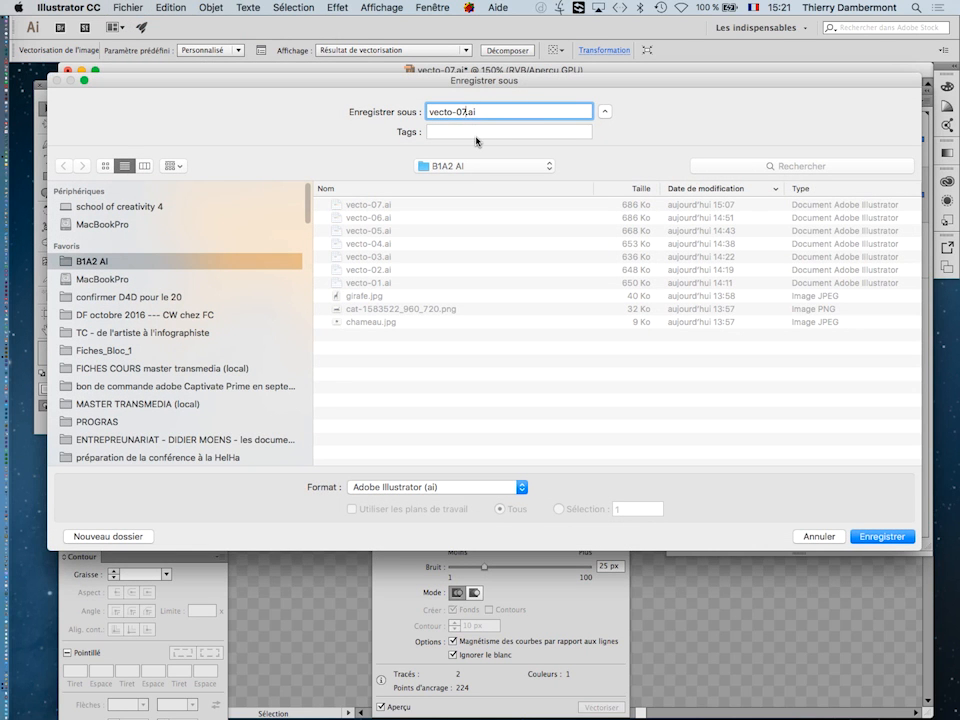
key("Return")
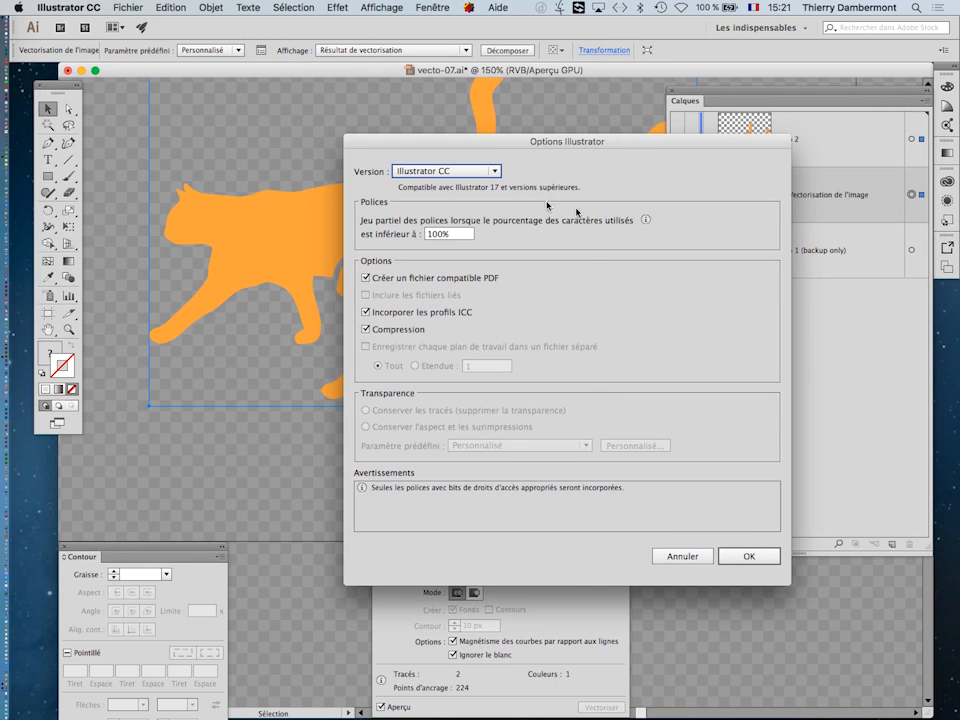
left_click(741, 560)
Move the image tracing settings away from the artwork and expand the cats' image trace (Décomposer) into editable paths.
left_click_drag(436, 347, 415, 444)
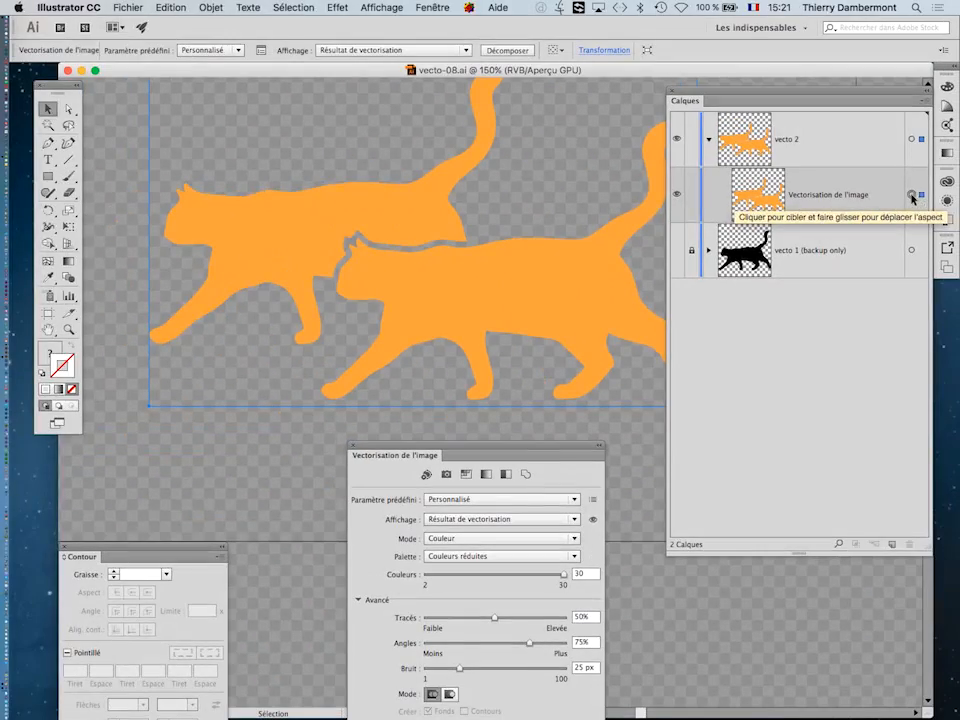
left_click(213, 6)
mouse_move(278, 358)
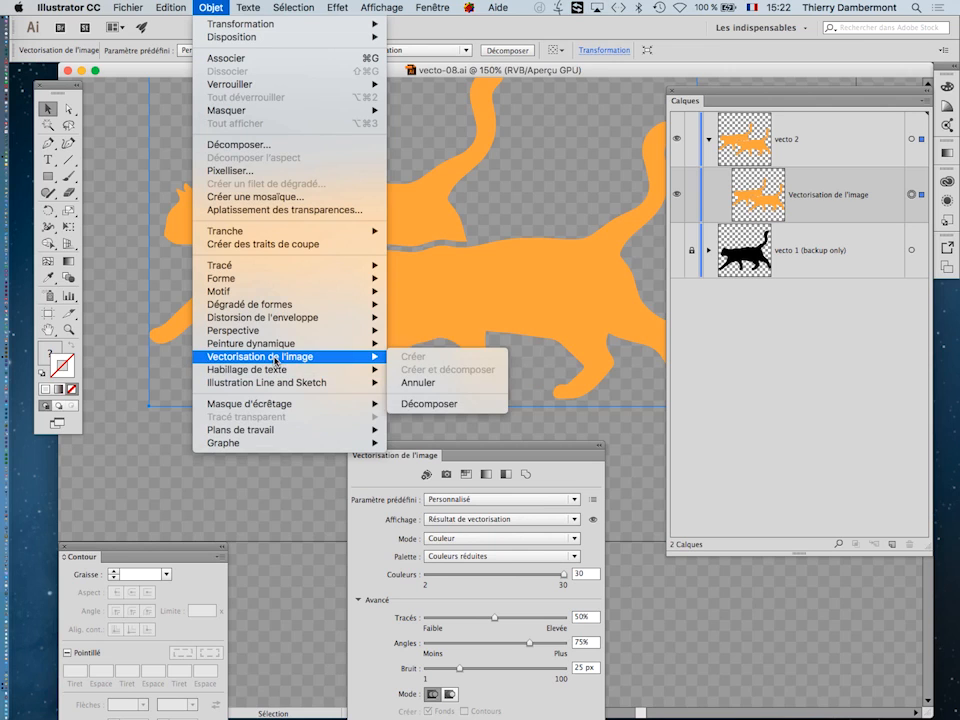
left_click(499, 404)
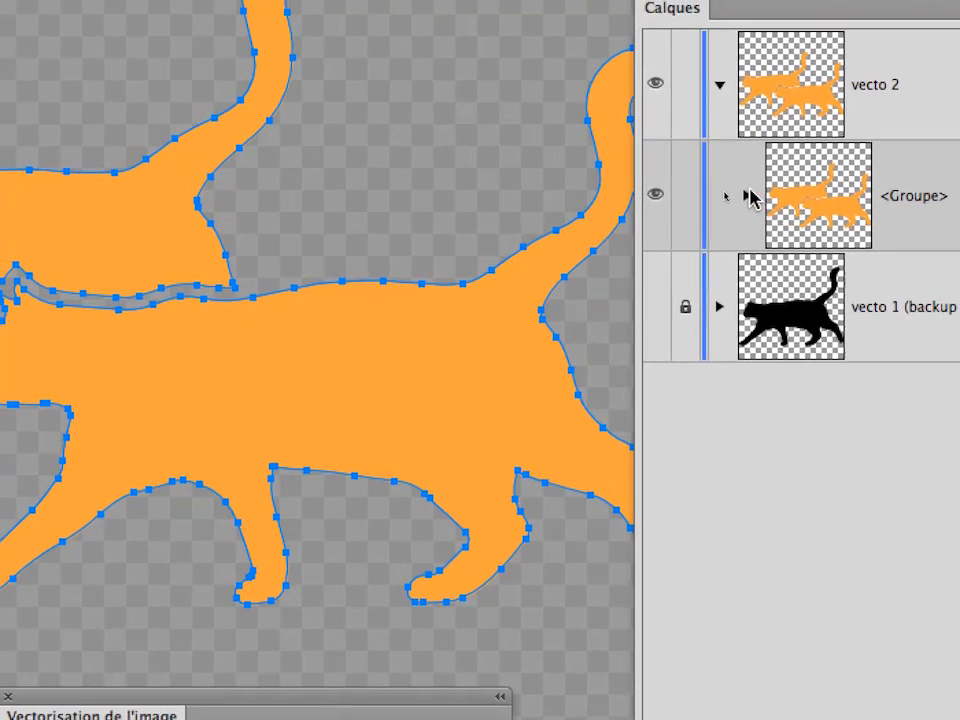
Examine the paths inside the expanded group of layer vecto 2 and collapse the group again.
left_click(735, 190)
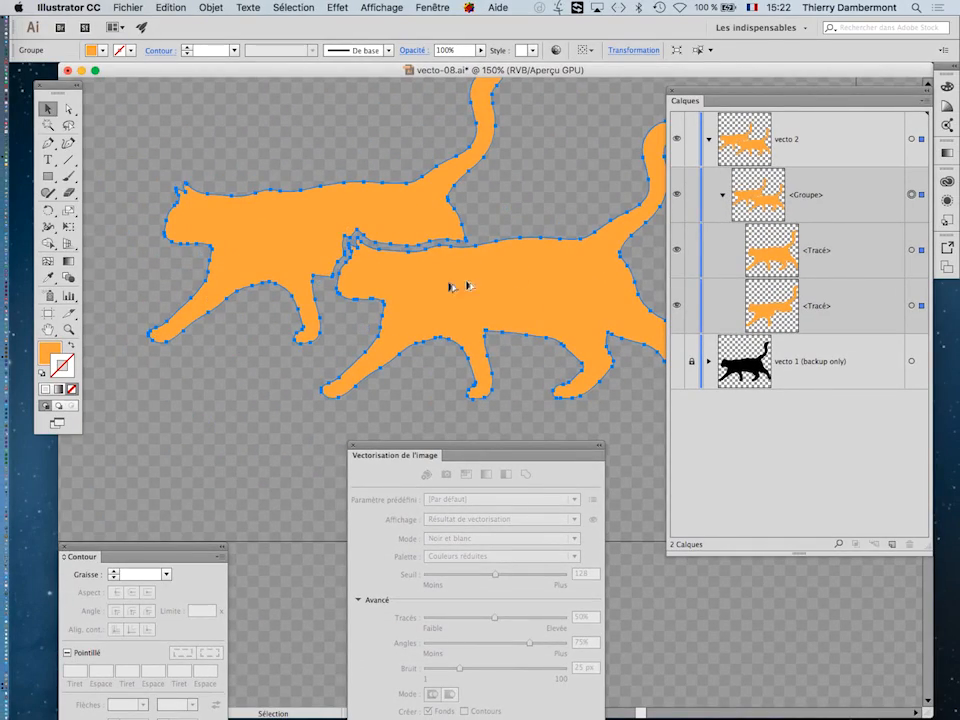
scroll(450, 287, "down", 1)
scroll(425, 283, "down", 1)
left_click_drag(355, 292, 261, 297)
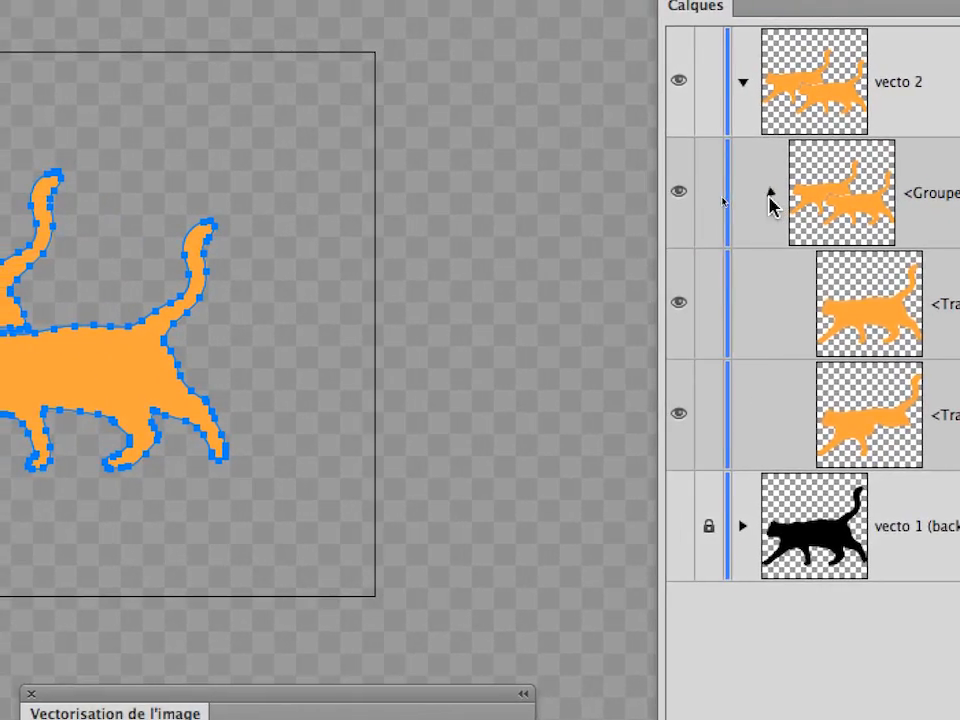
left_click(563, 188)
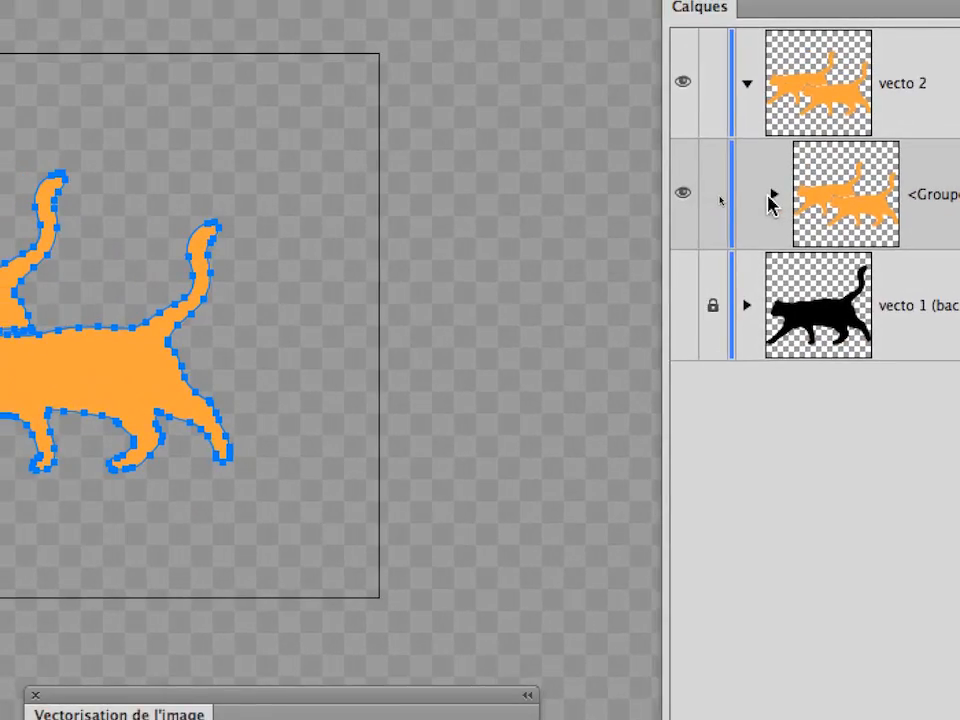
left_click(621, 151)
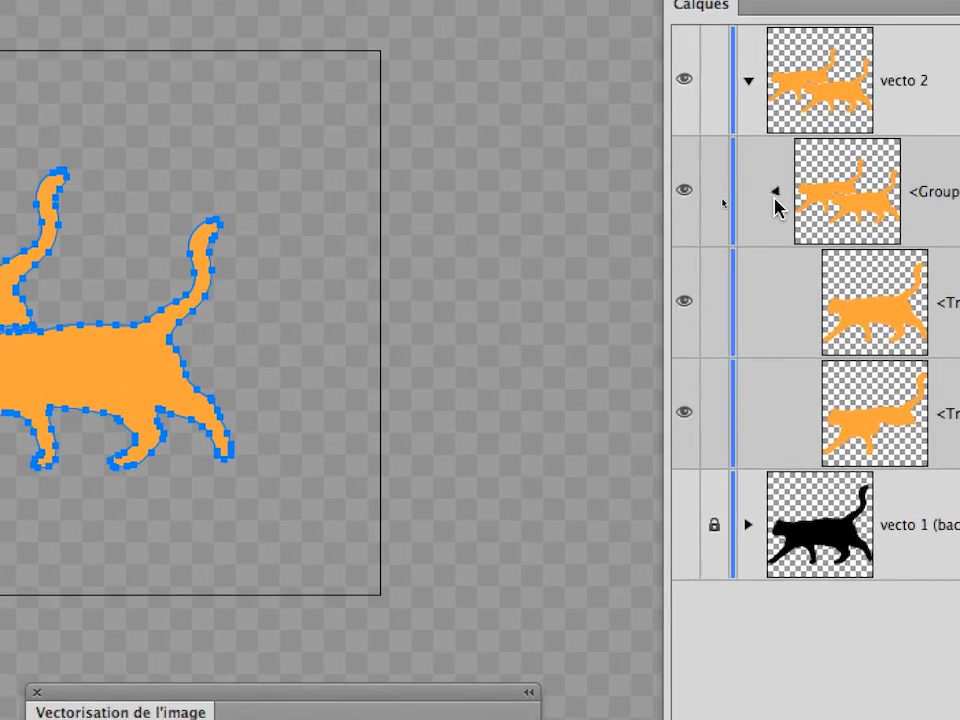
left_click(775, 194)
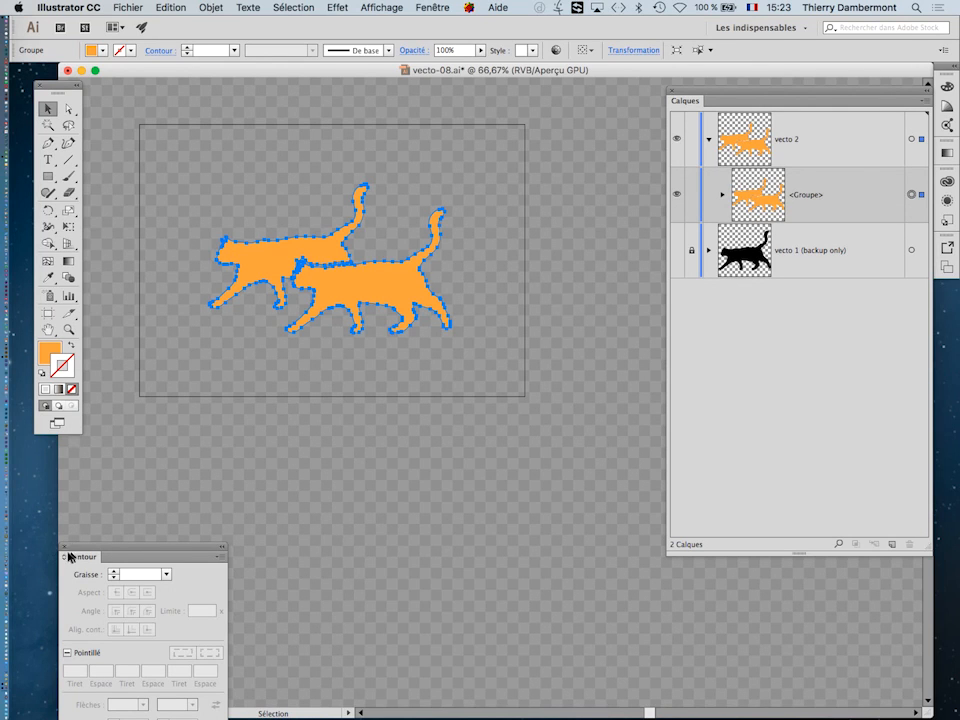
Close the stroke settings (Contour) and open the swatches (Nuancier), placing them beside the cats.
left_click_drag(87, 550, 253, 379)
left_click(241, 376)
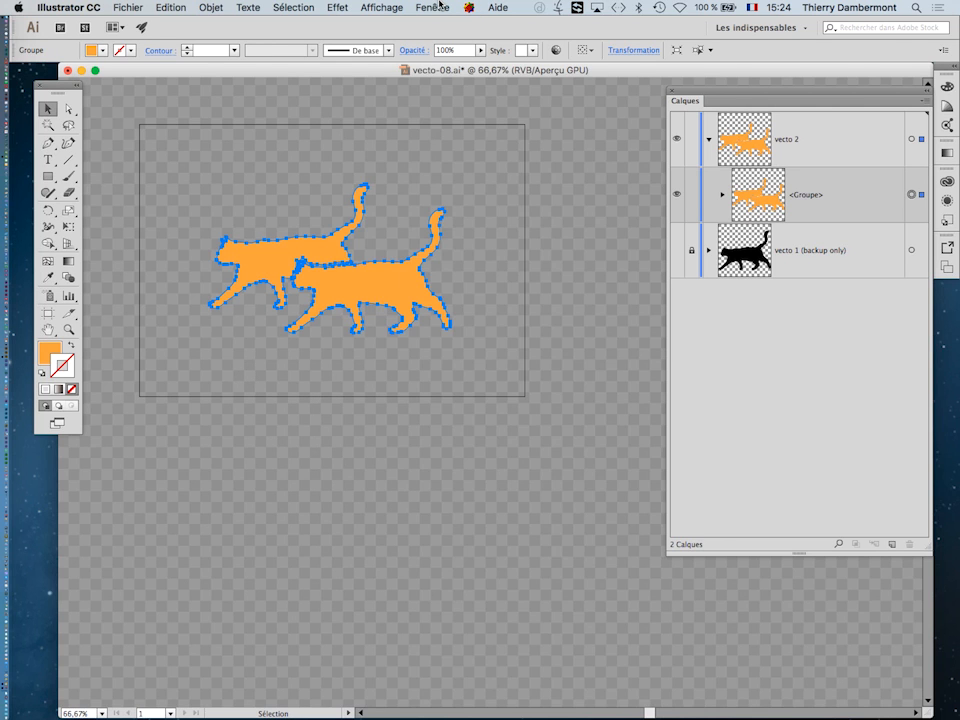
left_click(439, 5)
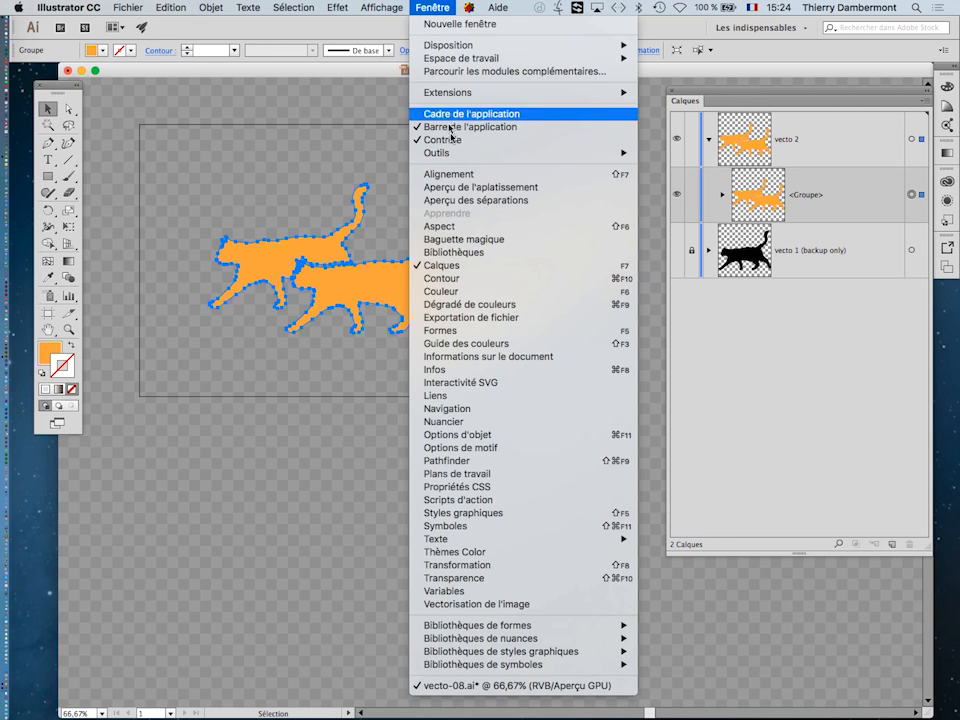
left_click(482, 421)
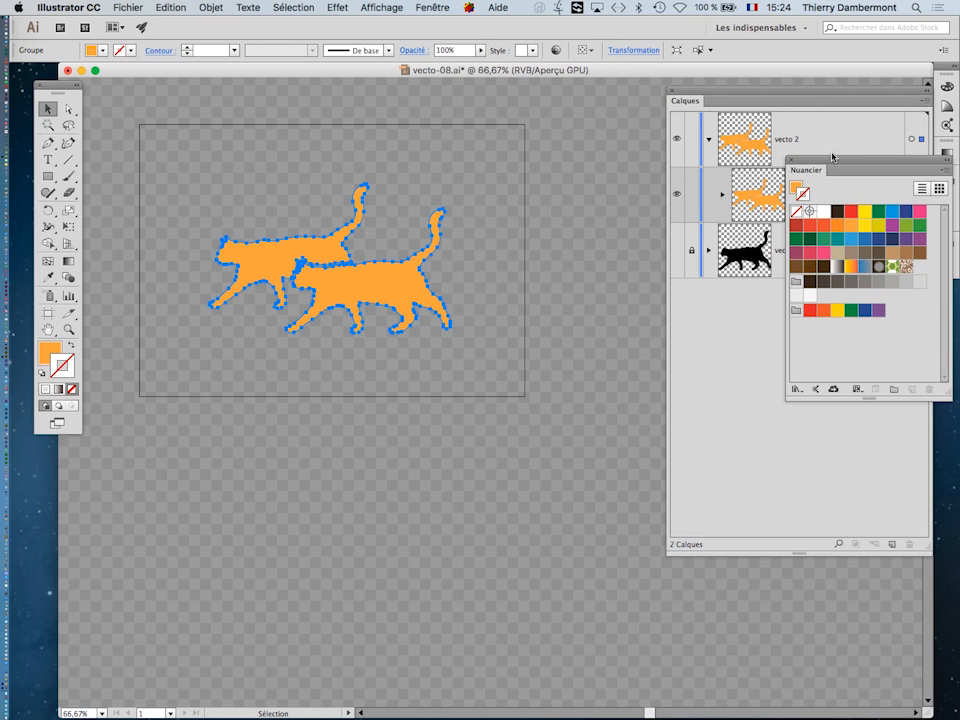
left_click_drag(832, 157, 509, 331)
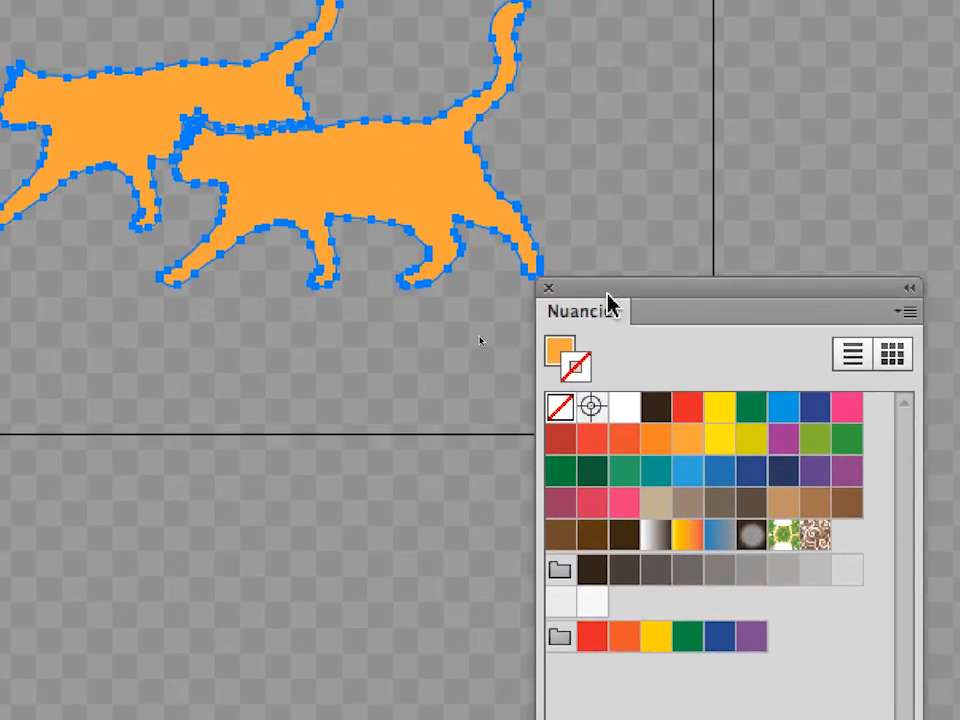
left_click_drag(650, 236, 626, 136)
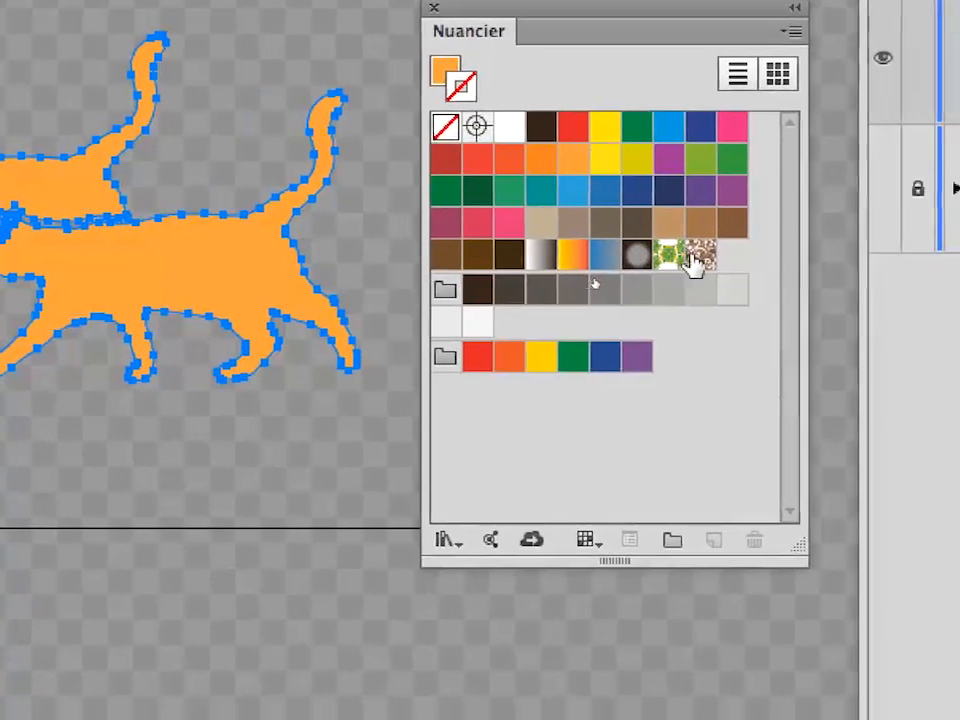
Remove the brown scroll pattern from the cats' stroke, and try that pattern as fill before applying the green leaf pattern.
left_click(695, 262)
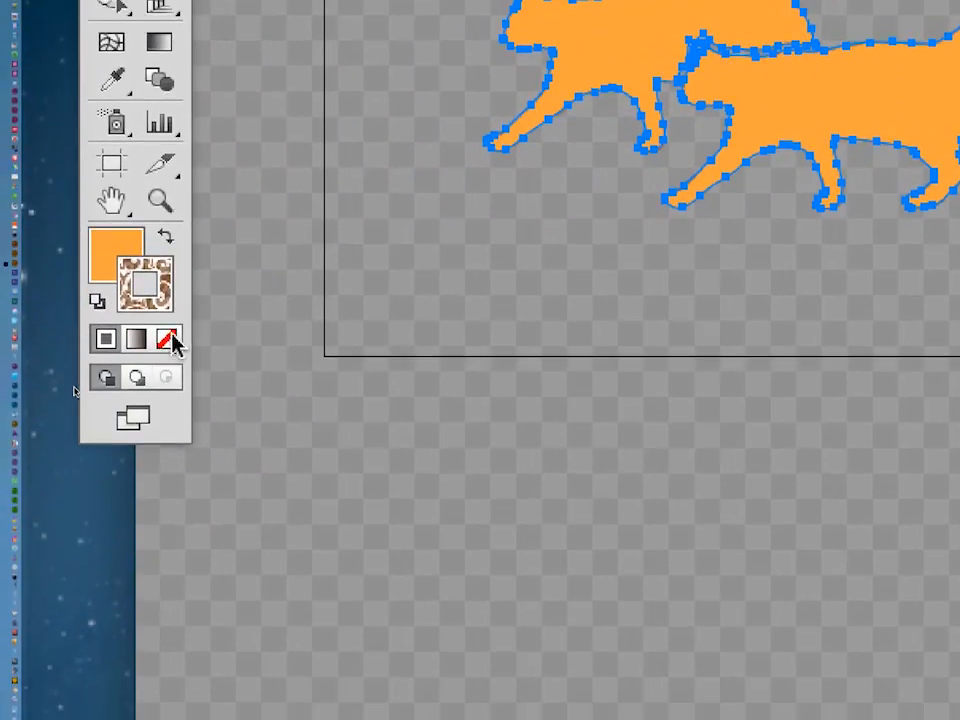
left_click(168, 335)
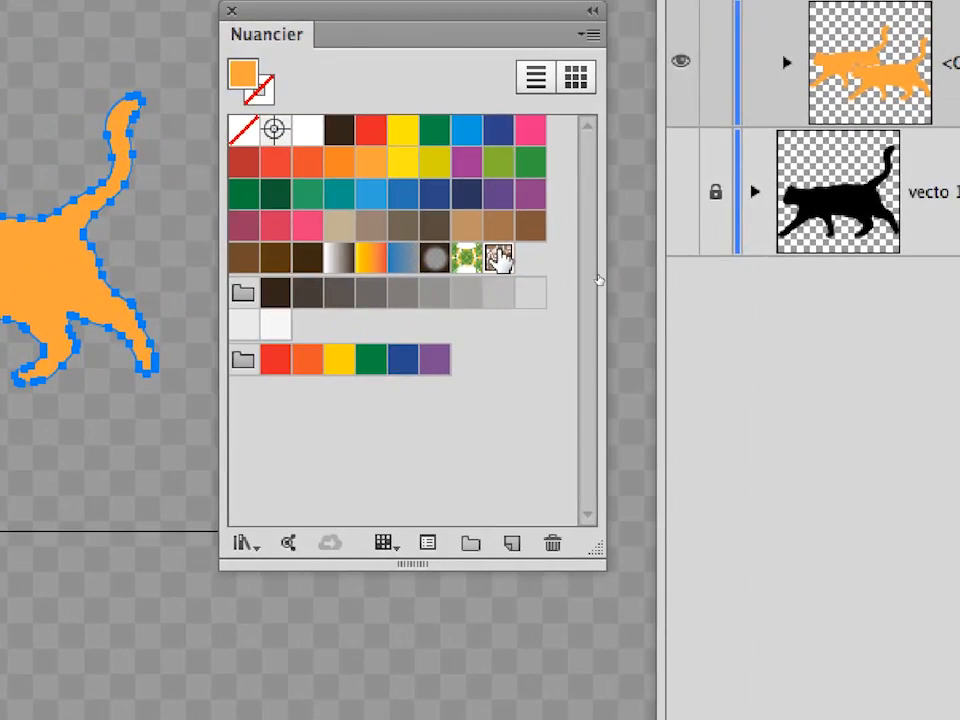
left_click(499, 260)
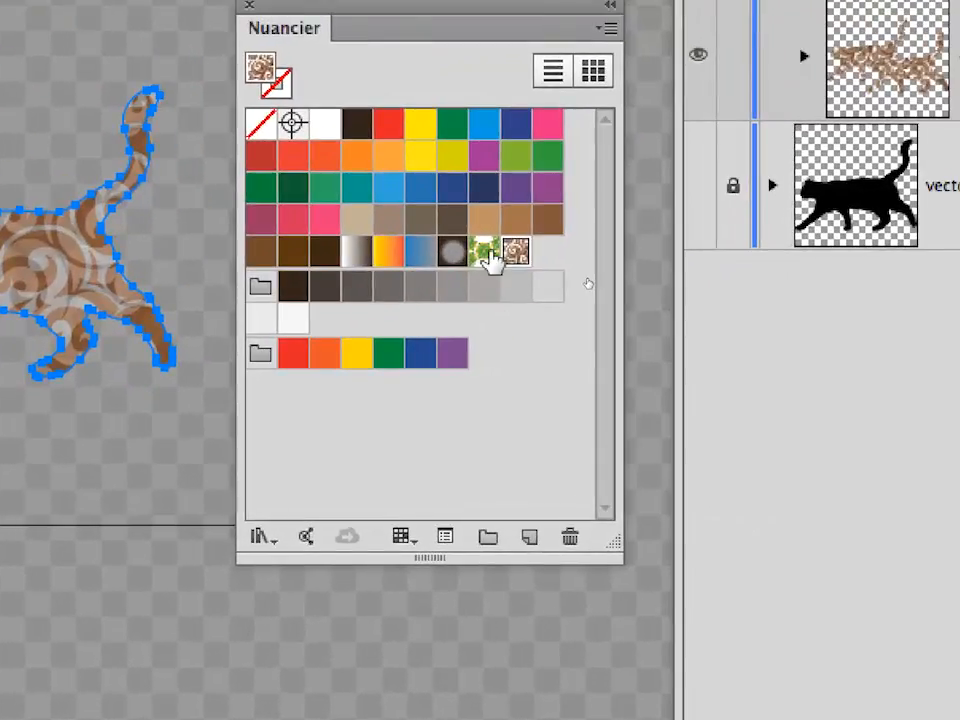
left_click(926, 217)
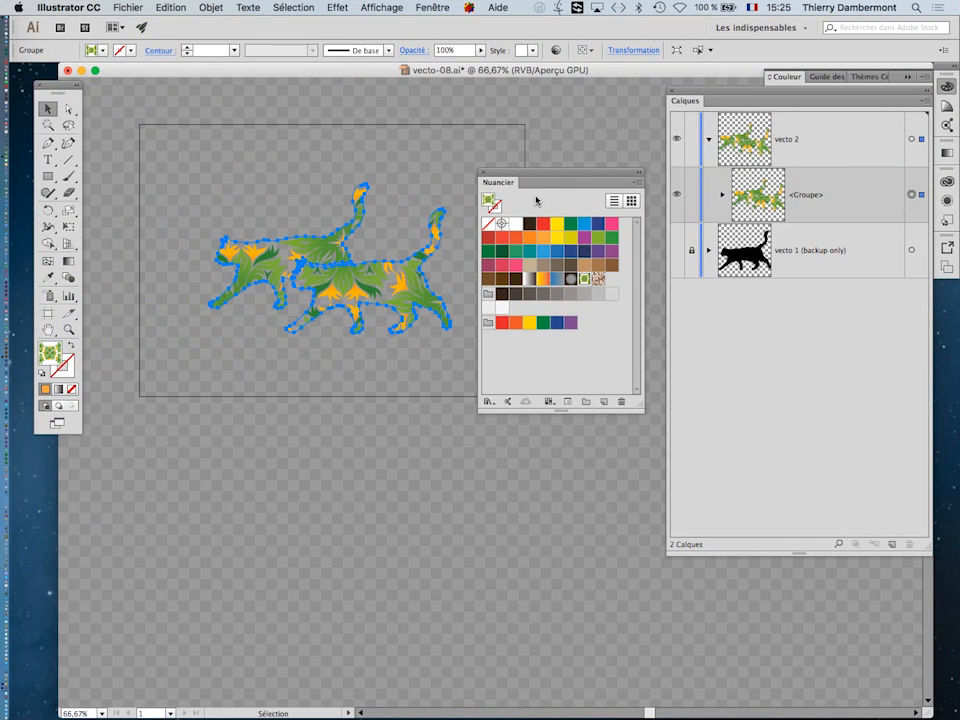
Open the decorative pattern swatch library Héritage décoratif.
left_click_drag(528, 178, 527, 106)
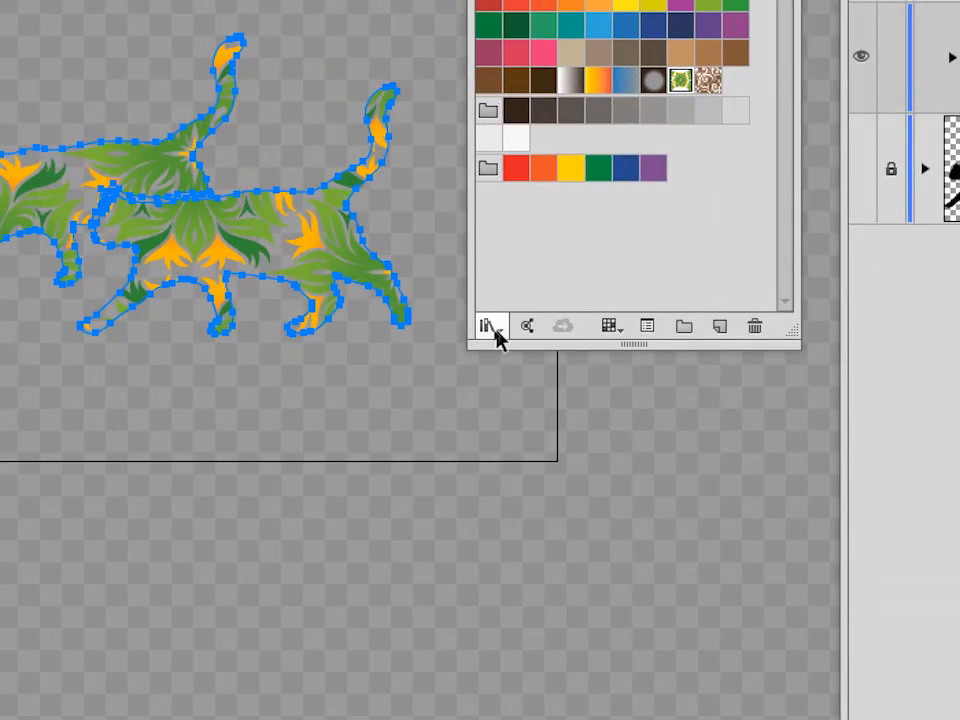
left_click(496, 333)
mouse_move(504, 560)
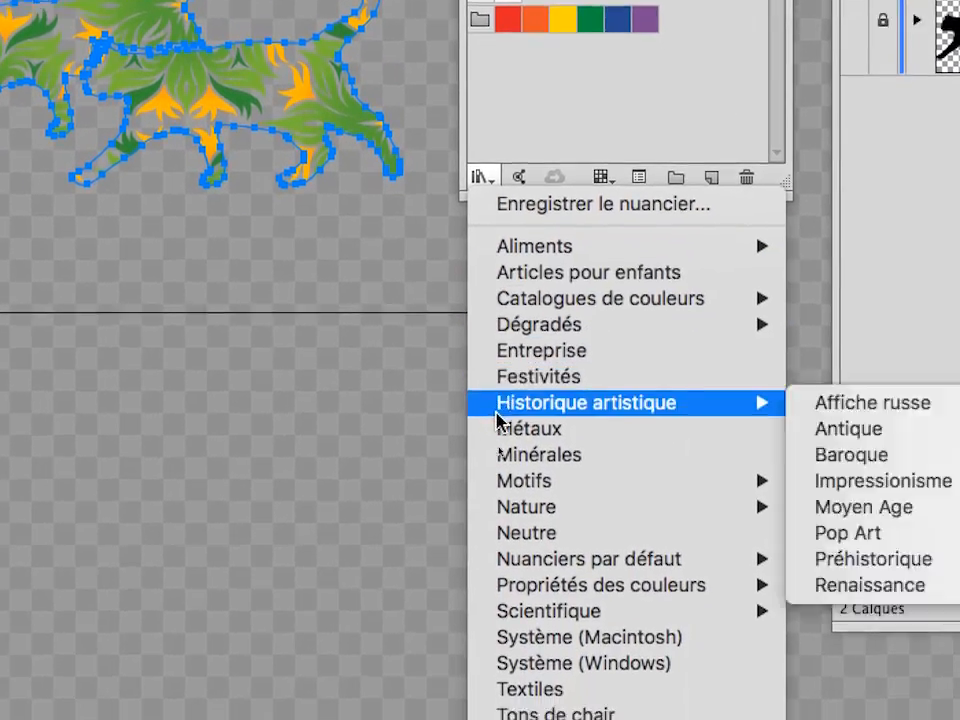
mouse_move(505, 482)
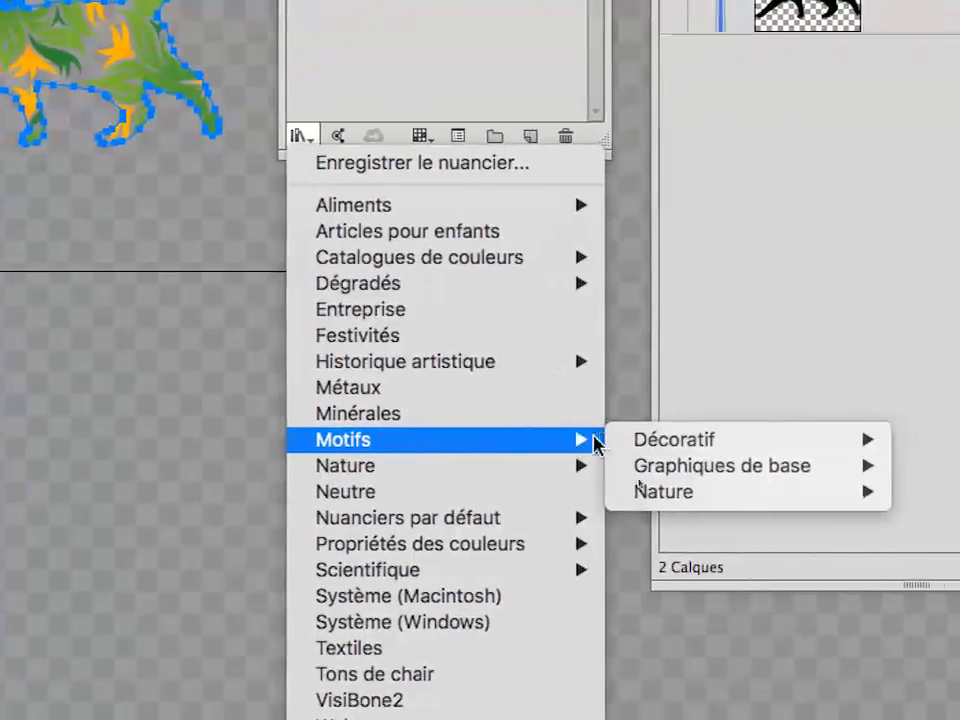
mouse_move(671, 443)
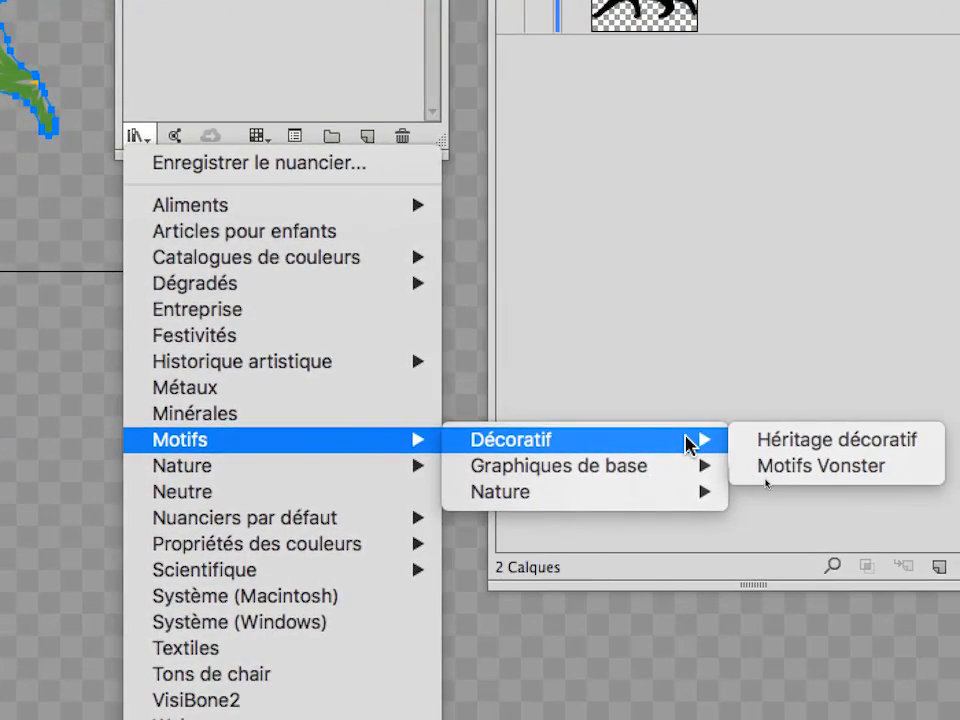
mouse_move(693, 500)
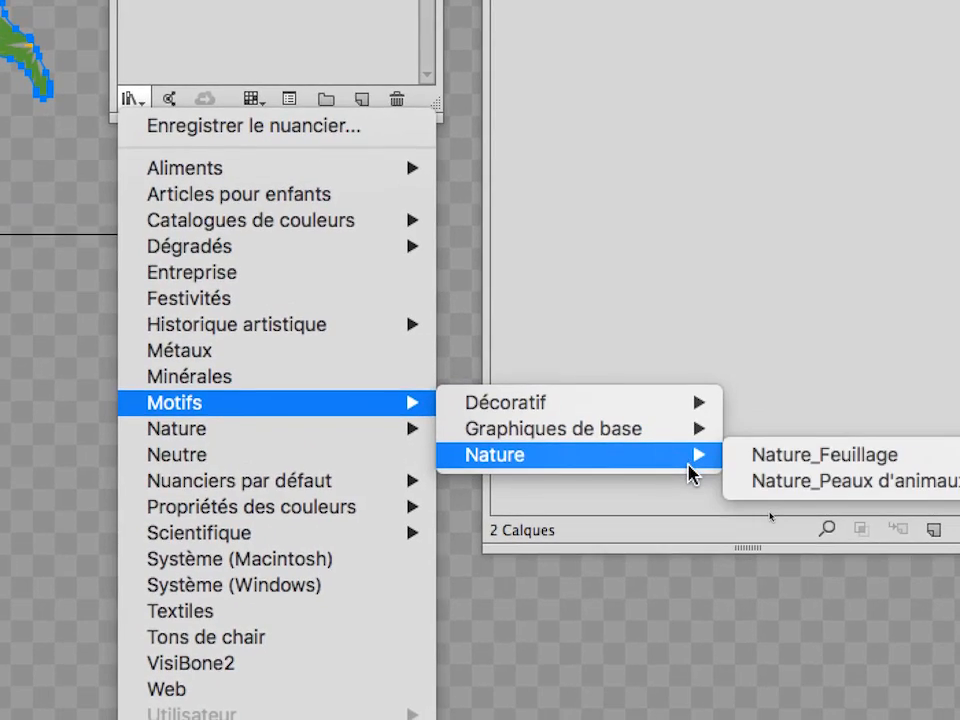
mouse_move(697, 410)
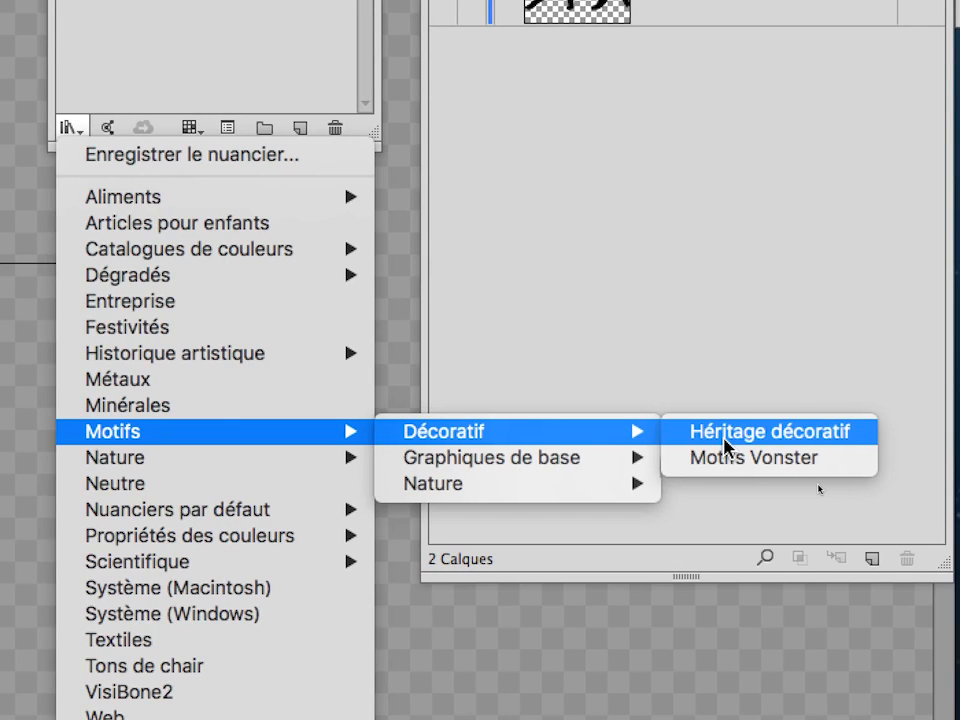
left_click(724, 440)
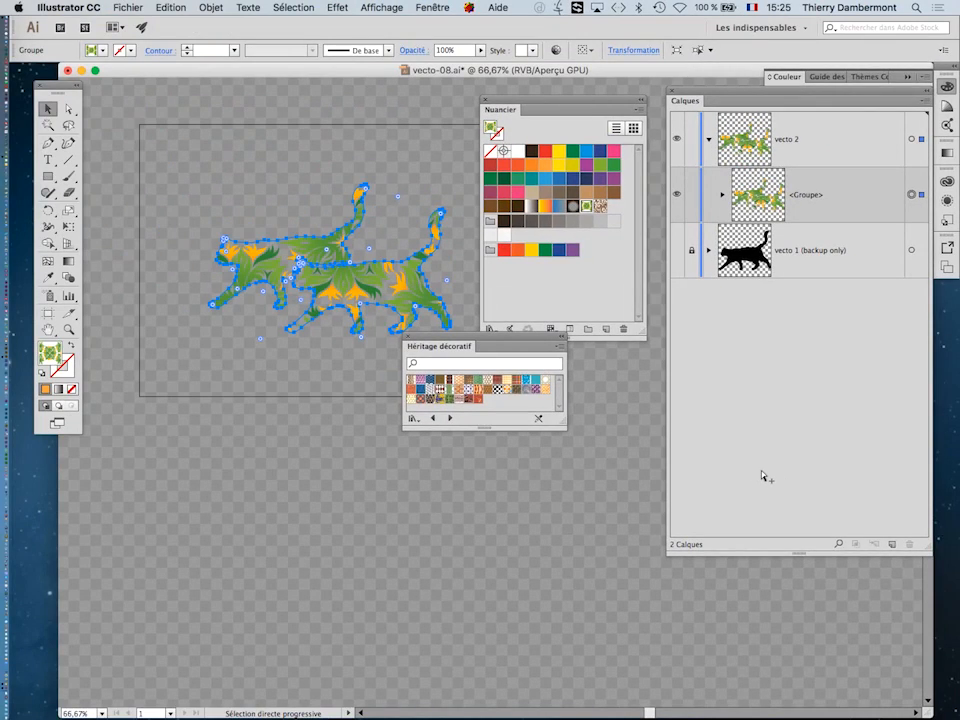
Arrange the tools and the Héritage décoratif library around the artwork and fill the cats with the red and yellow elongated hexagon pattern.
key("v")
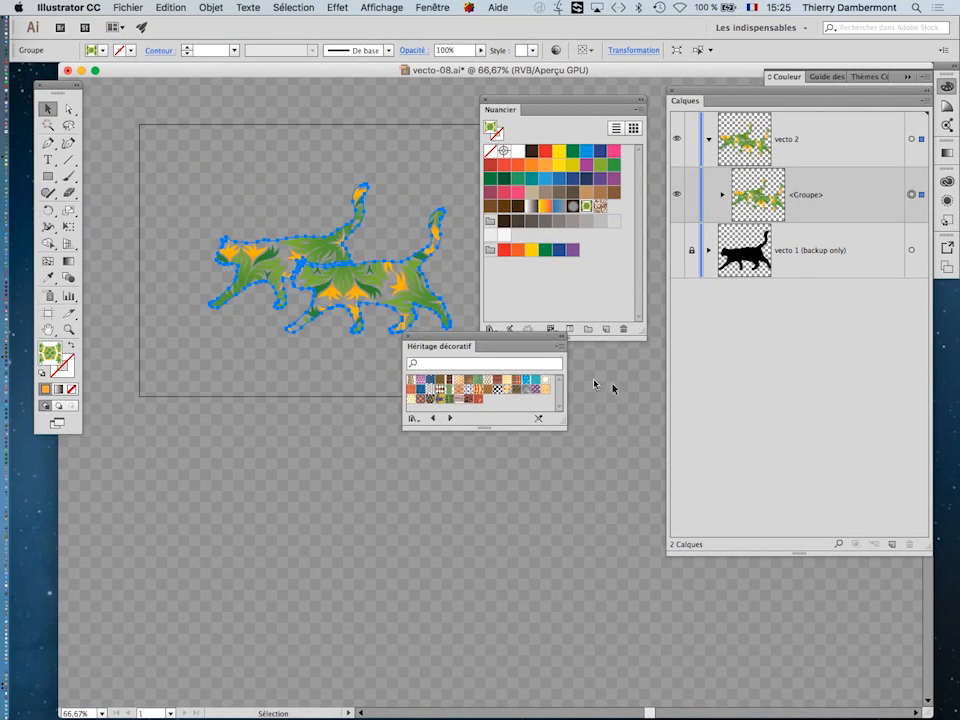
left_click_drag(489, 338, 576, 426)
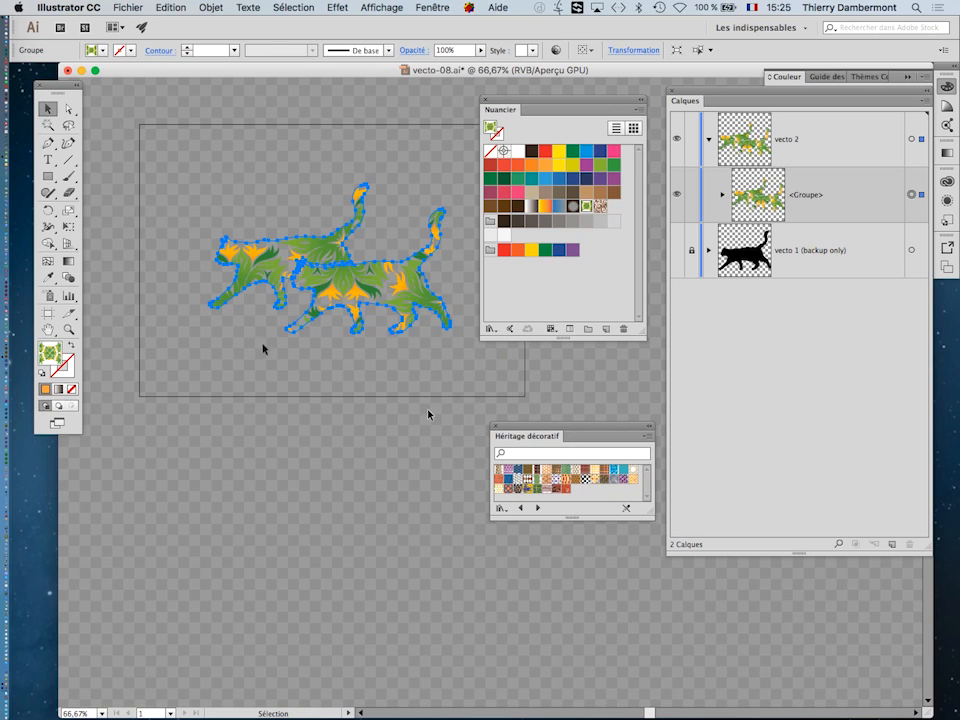
left_click_drag(50, 87, 131, 106)
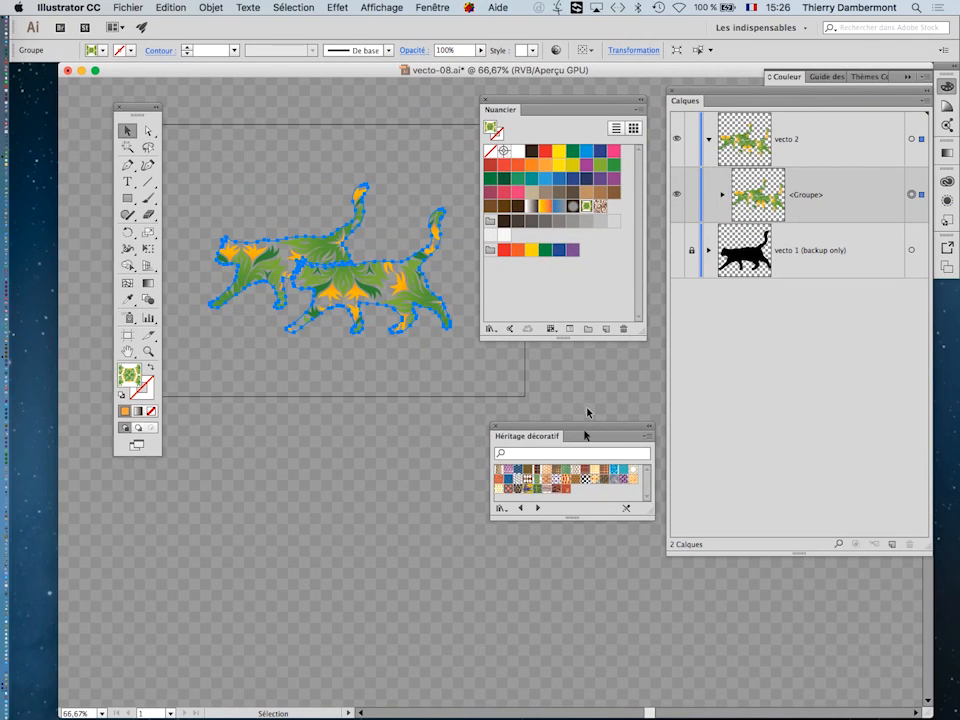
left_click_drag(553, 439, 434, 376)
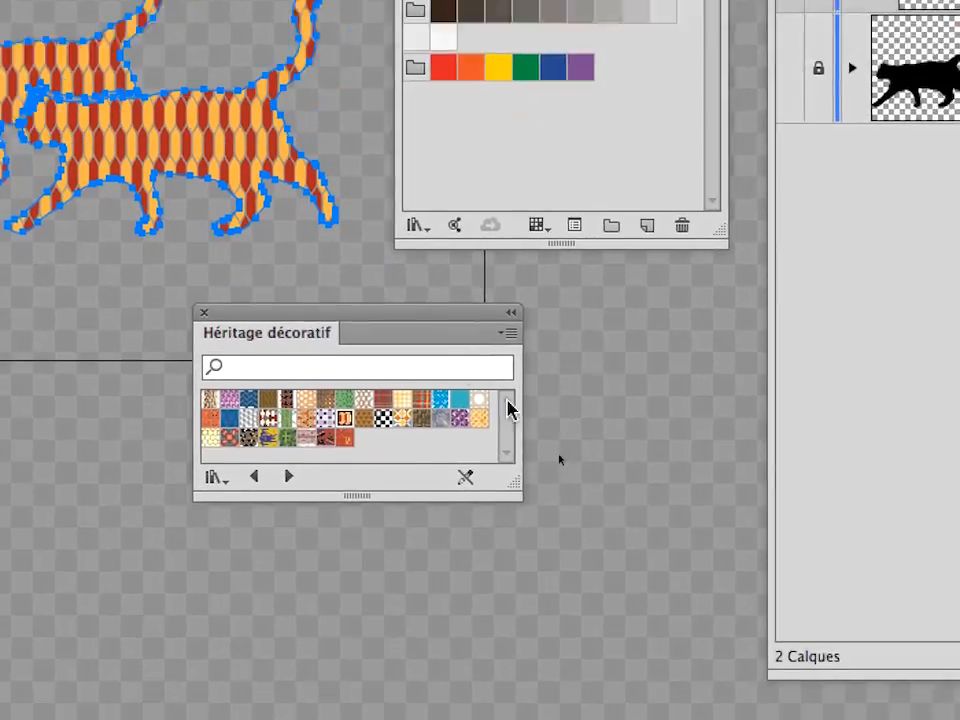
Enlarge the Héritage décoratif library and display its patterns as large thumbnails (Affichage par grandes vignettes).
left_click_drag(508, 482, 571, 719)
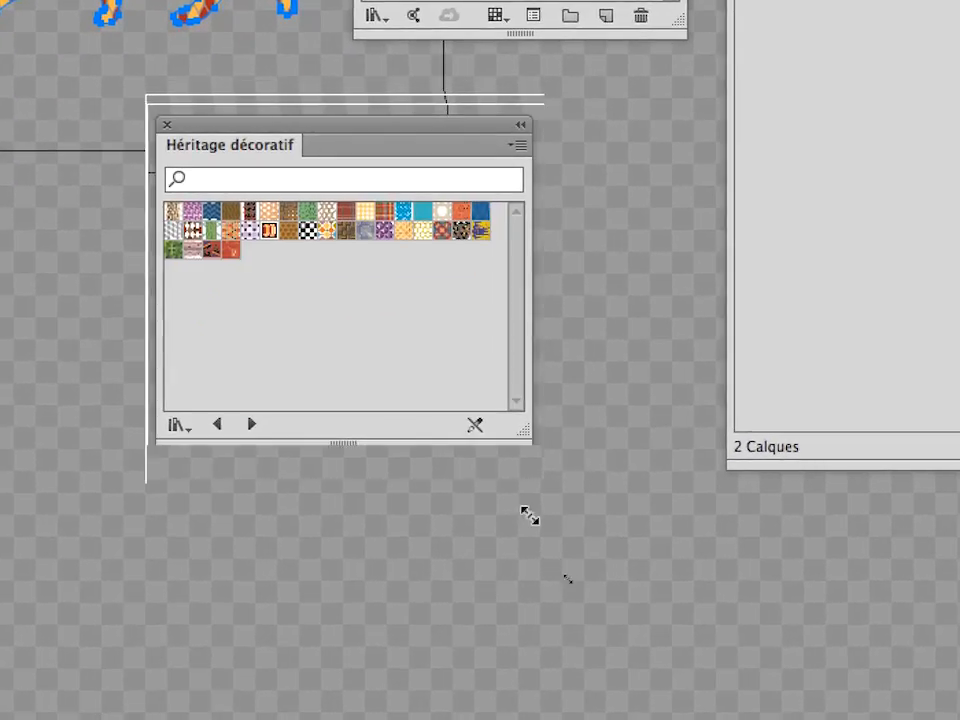
left_click_drag(530, 516, 529, 514)
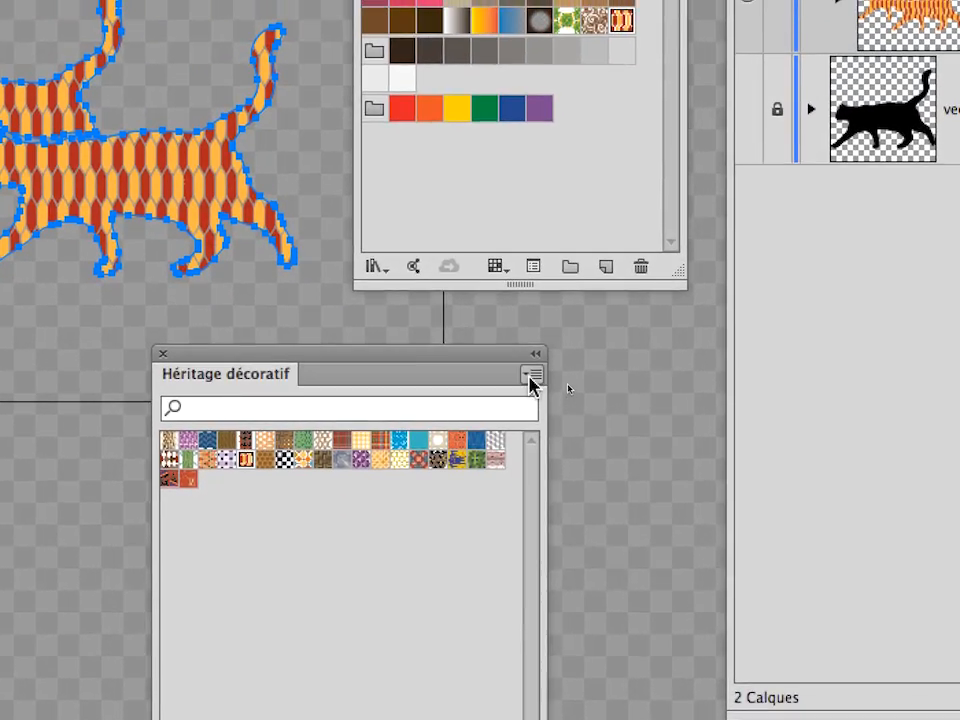
left_click(533, 126)
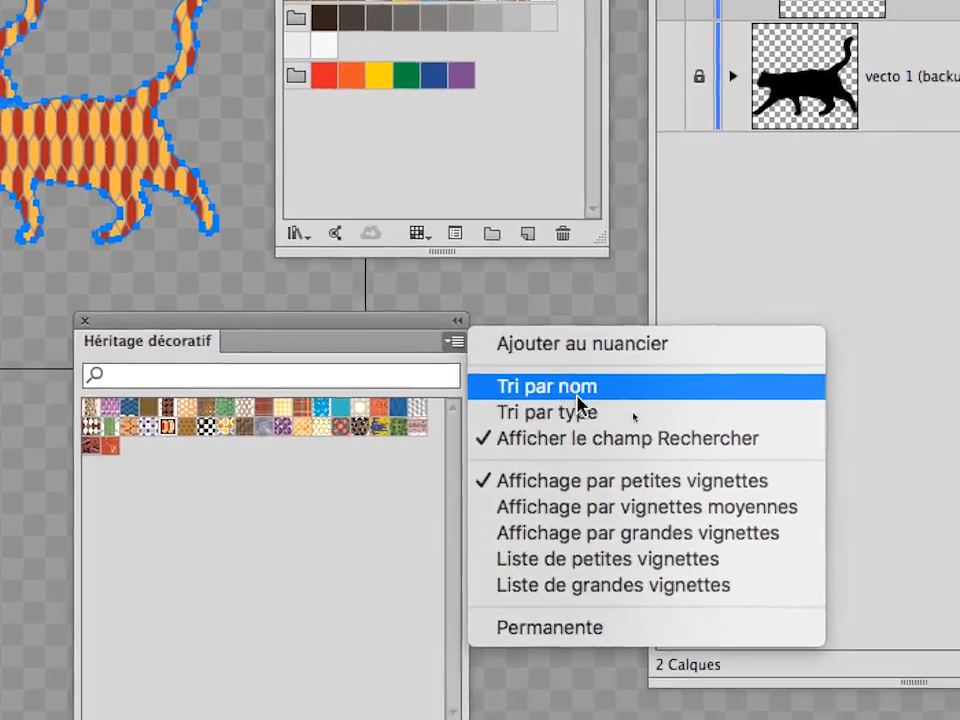
left_click(625, 537)
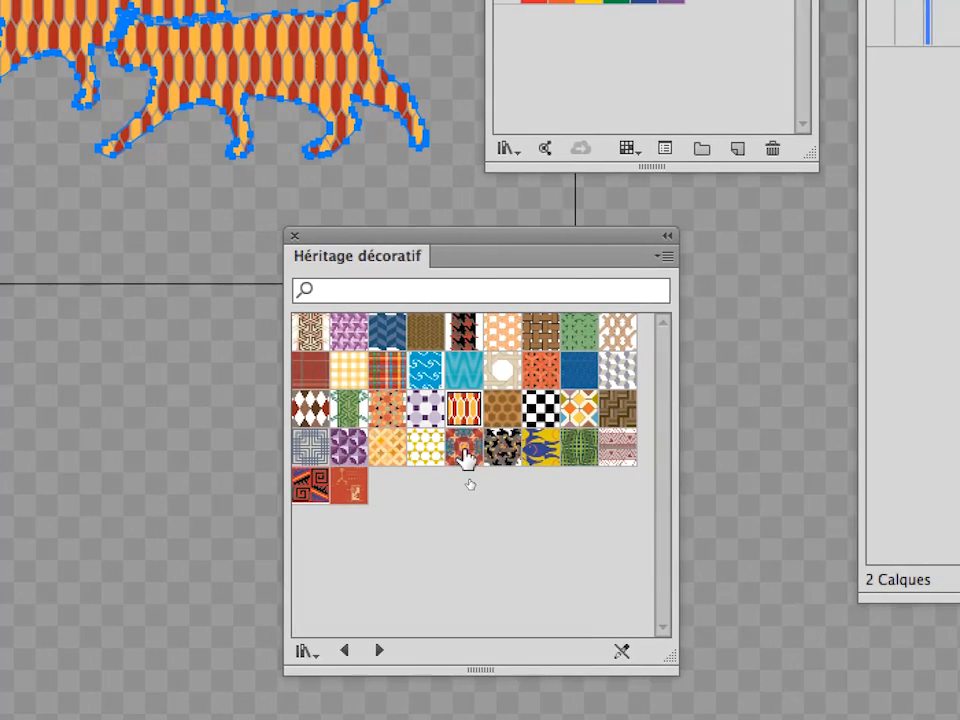
Try the red and teal circular pattern on the cats and replace it with the blue wave pattern.
left_click(464, 455)
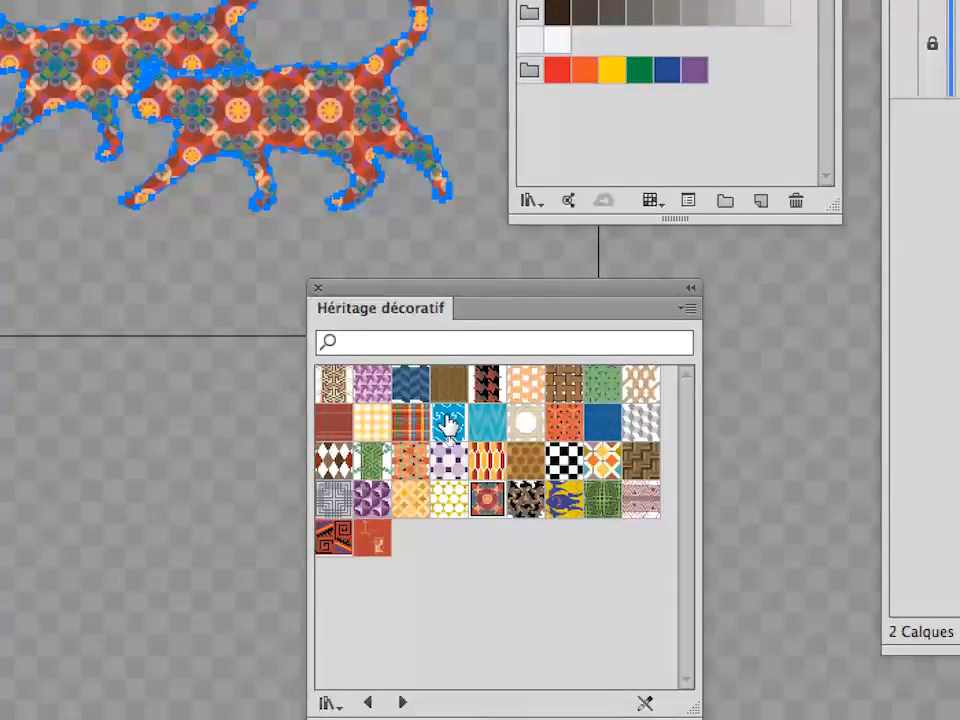
left_click(448, 425)
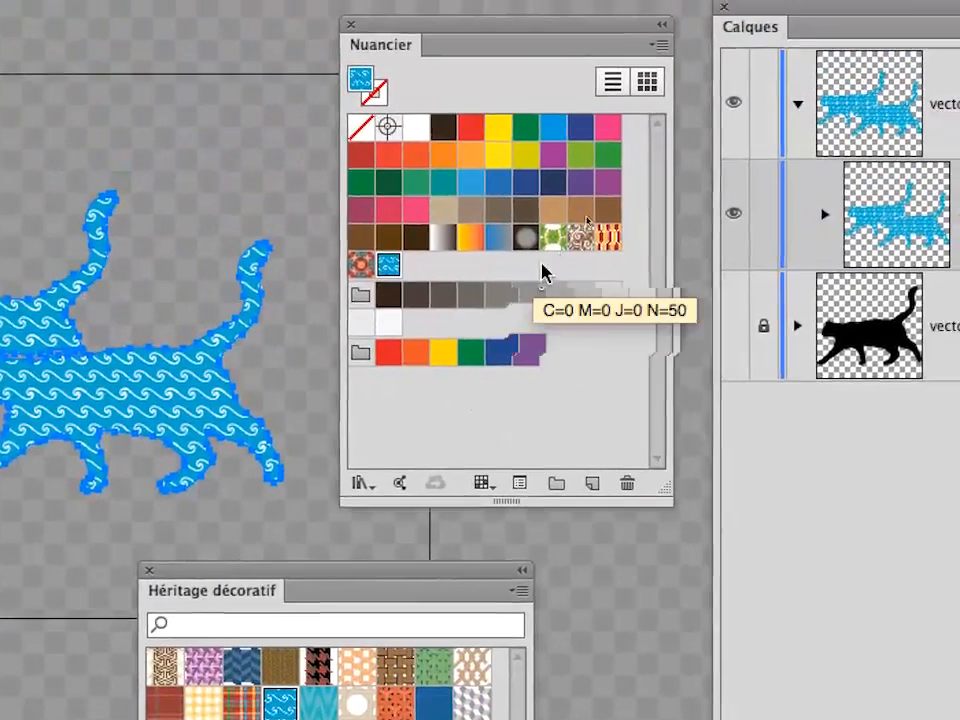